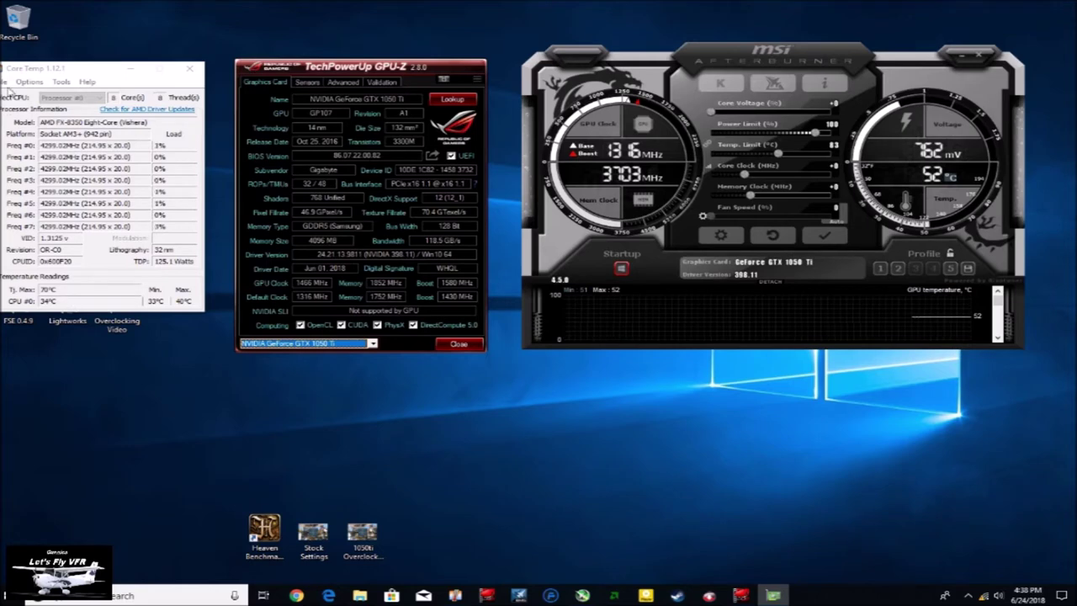
# Step: Shift the Core Temp window slightly and open MSI Afterburner's properties window
pyautogui.moveTo(87, 72); pyautogui.dragTo(88, 73)
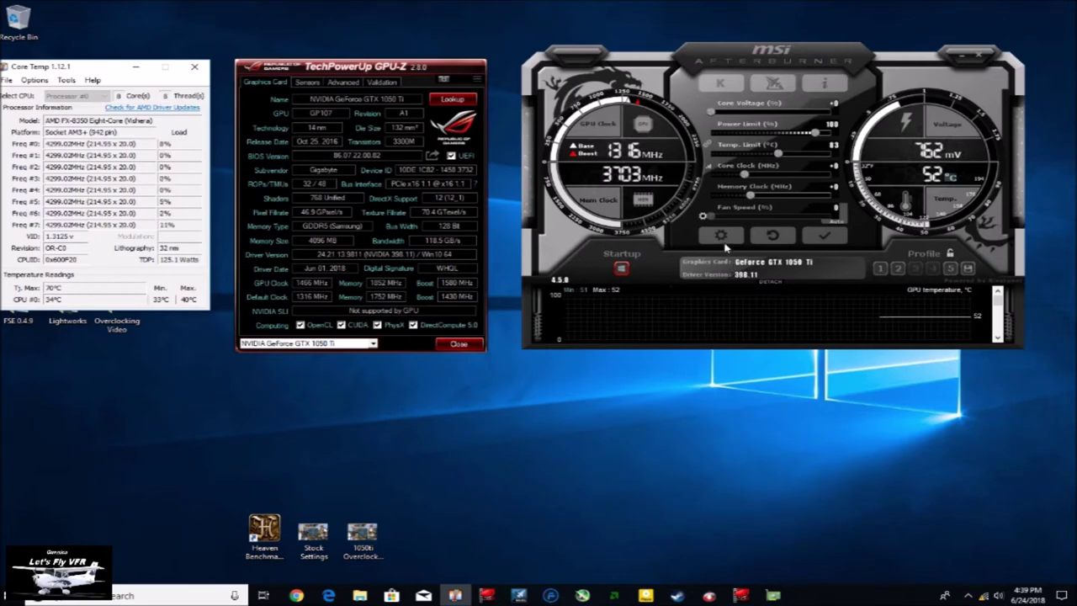
pyautogui.click(720, 237)
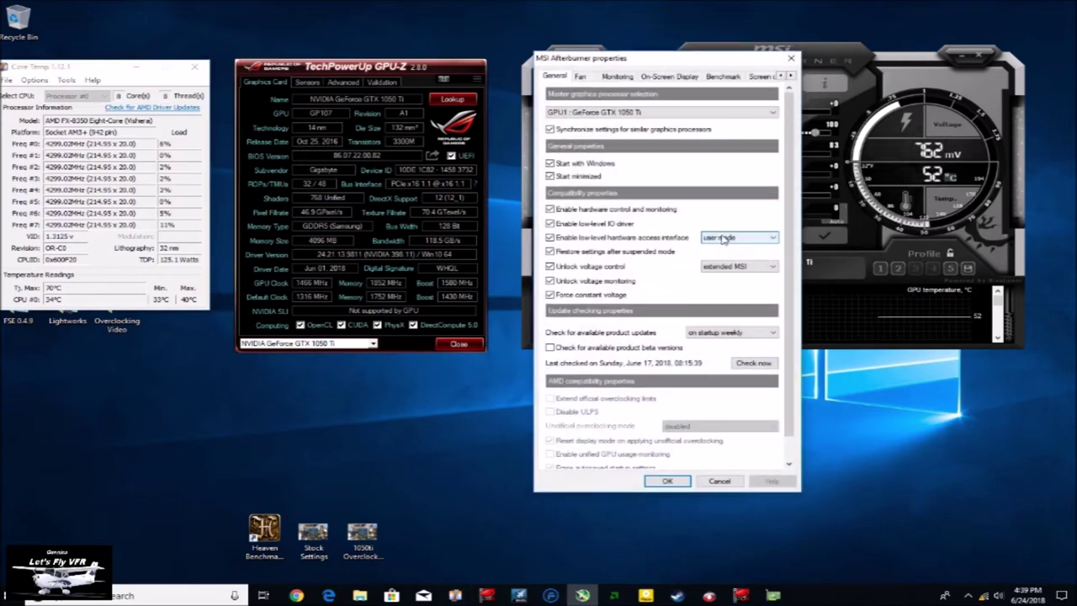
# Step: Unlock voltage control in Afterburner's properties and raise the power limit to 104%
pyautogui.click(550, 267)
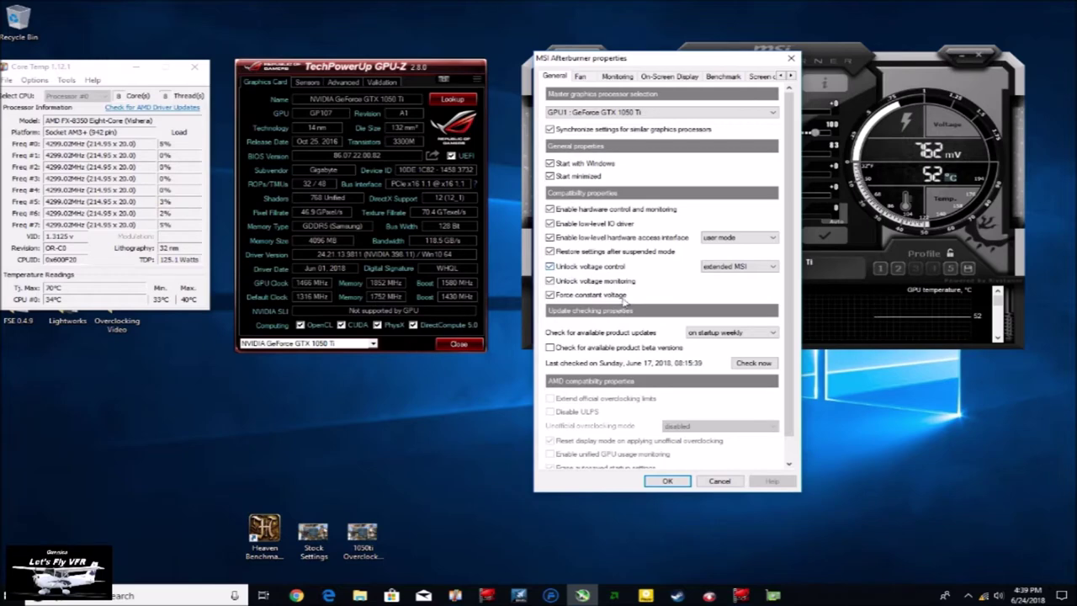
pyautogui.click(656, 478)
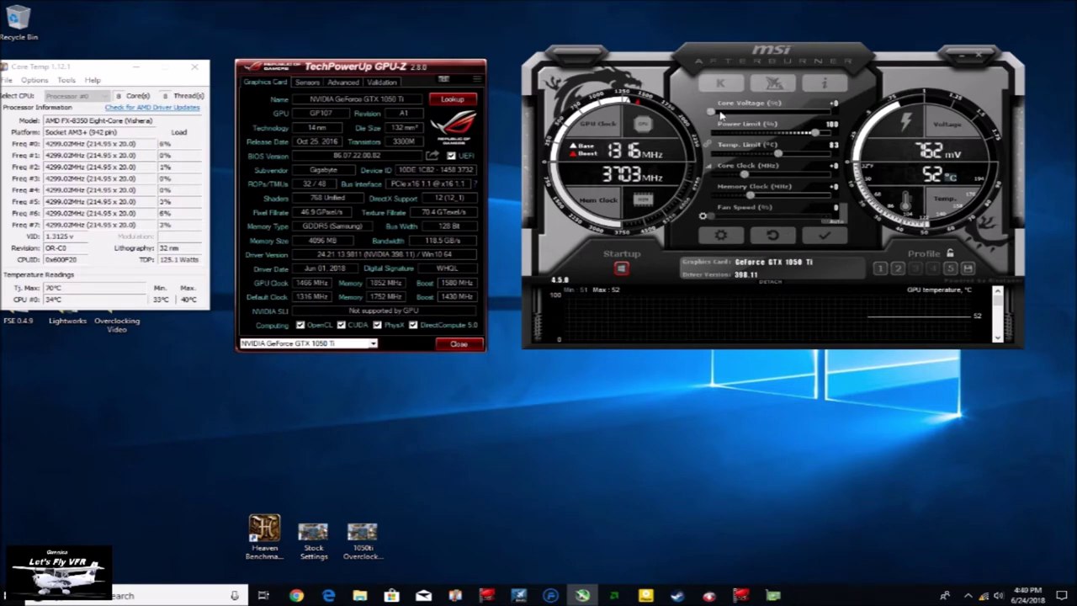
pyautogui.moveTo(812, 135); pyautogui.dragTo(831, 134)
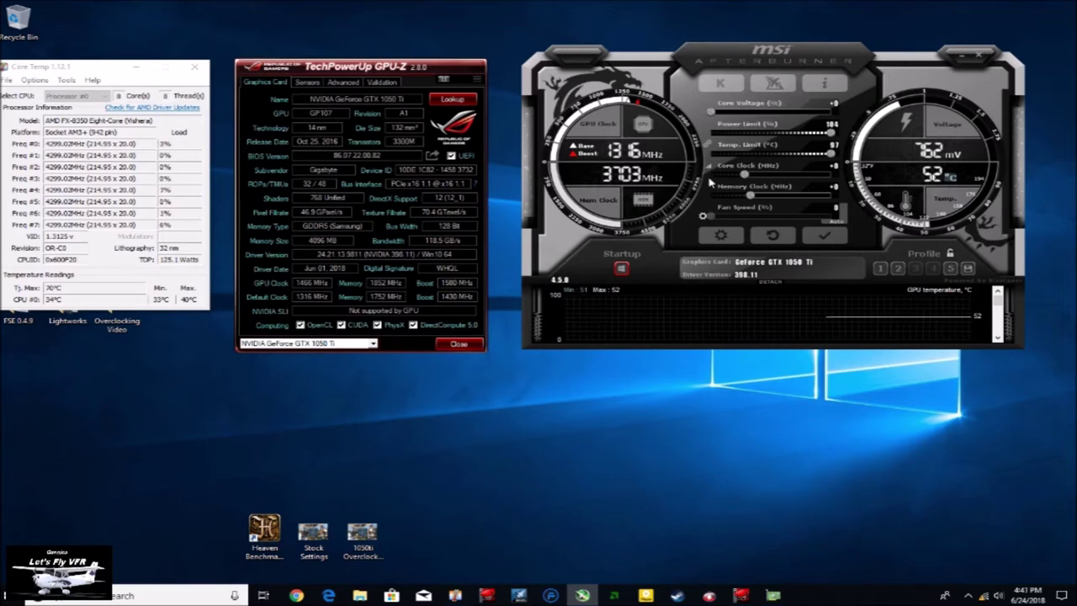
# Step: Push Afterburner's Core Voltage slider fully right to +100
pyautogui.moveTo(715, 116); pyautogui.dragTo(831, 123)
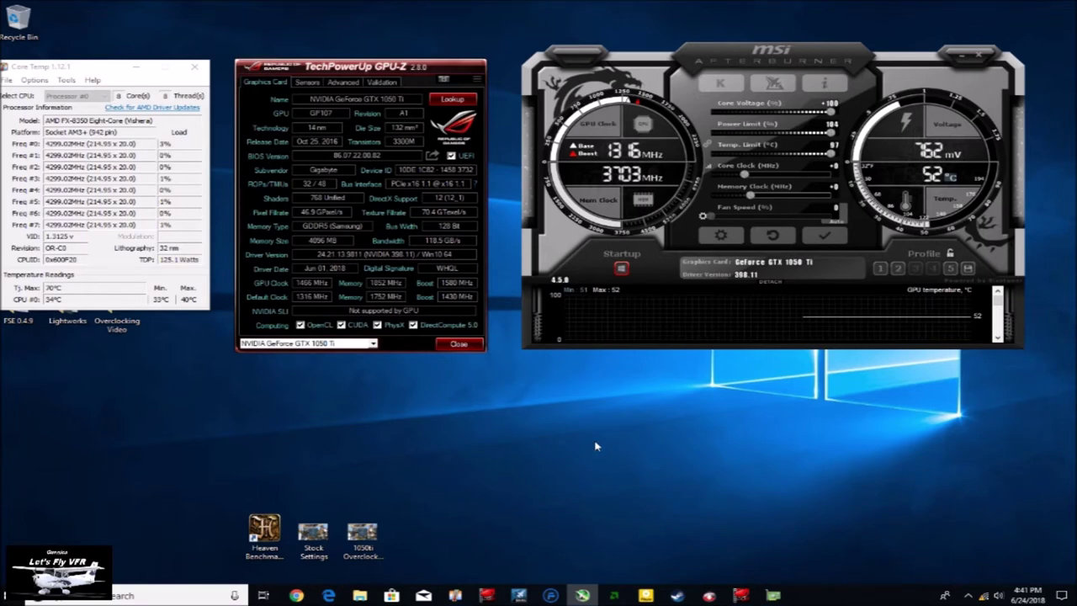
# Step: Show GPU-Z's live sensors: 1316 MHz core clock, 574 MB memory used, 4% GPU load
pyautogui.click(306, 84)
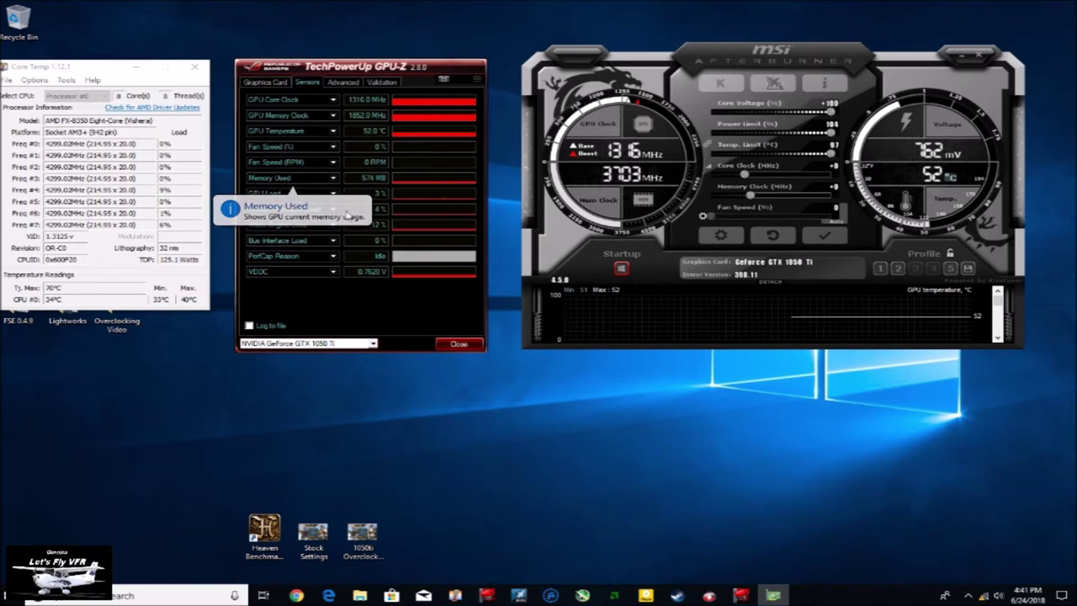
pyautogui.click(566, 417)
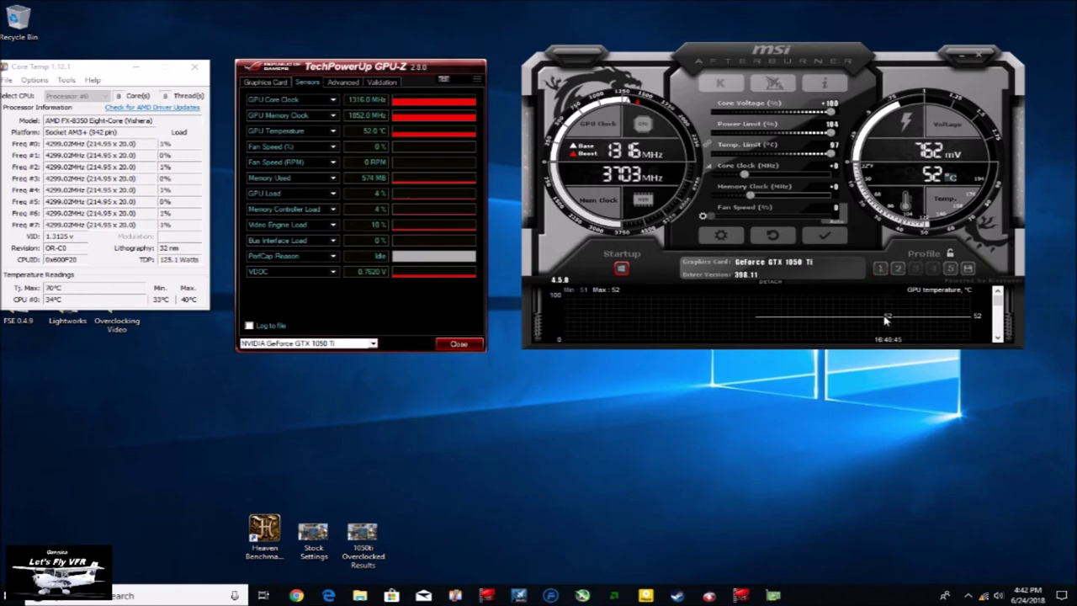
# Step: Load Afterburner Profile 2 and apply its +150 core and +200 memory clock offsets
pyautogui.click(880, 270)
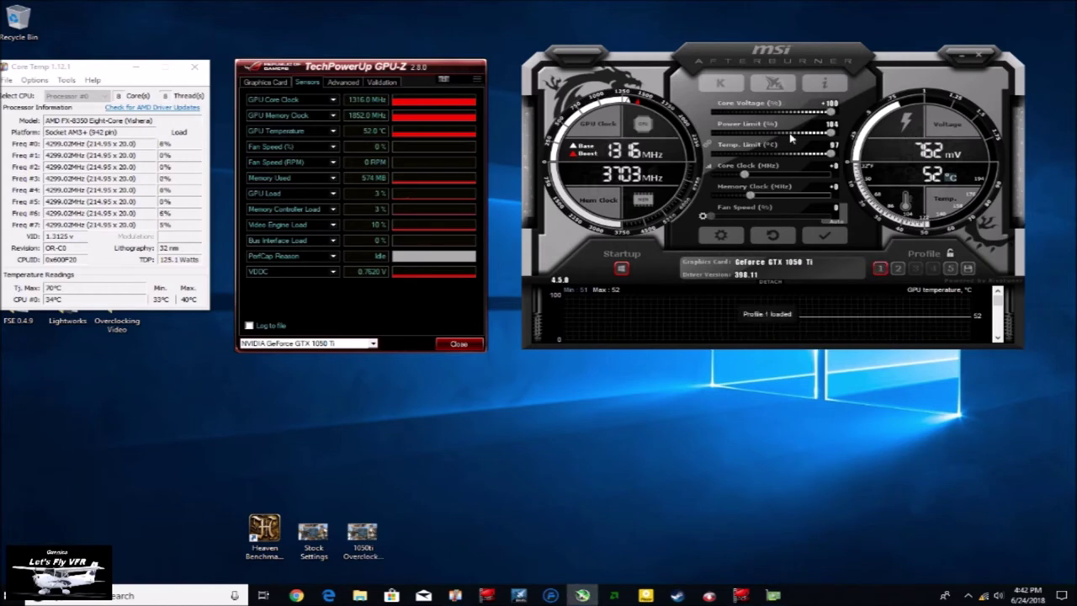
pyautogui.click(899, 270)
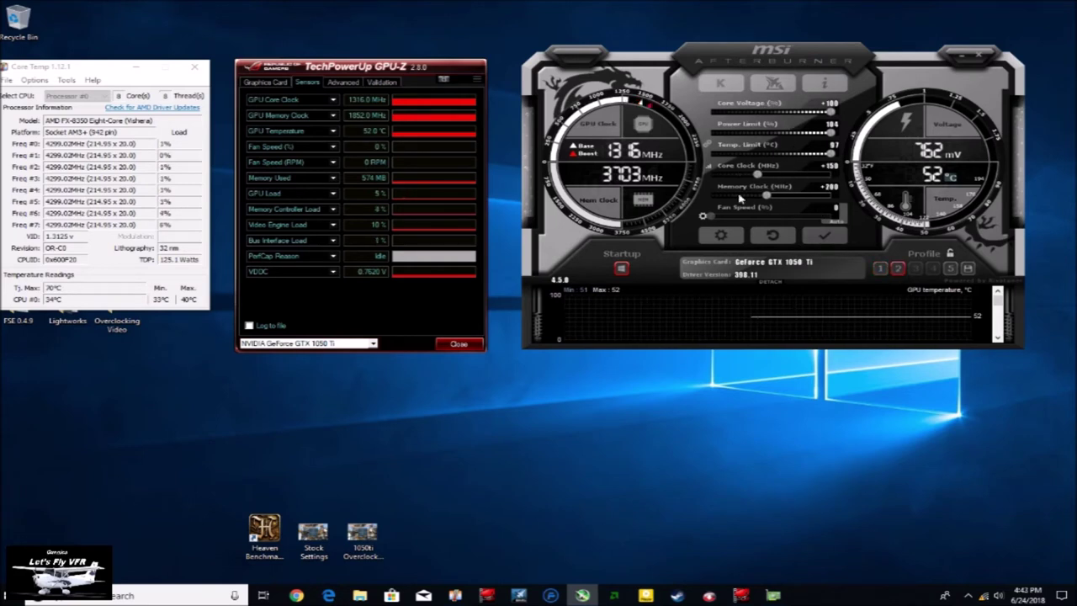
pyautogui.click(824, 235)
# Step: Toggle the profile lock on and off, then open the Stock Settings.png Heaven result
pyautogui.click(949, 253)
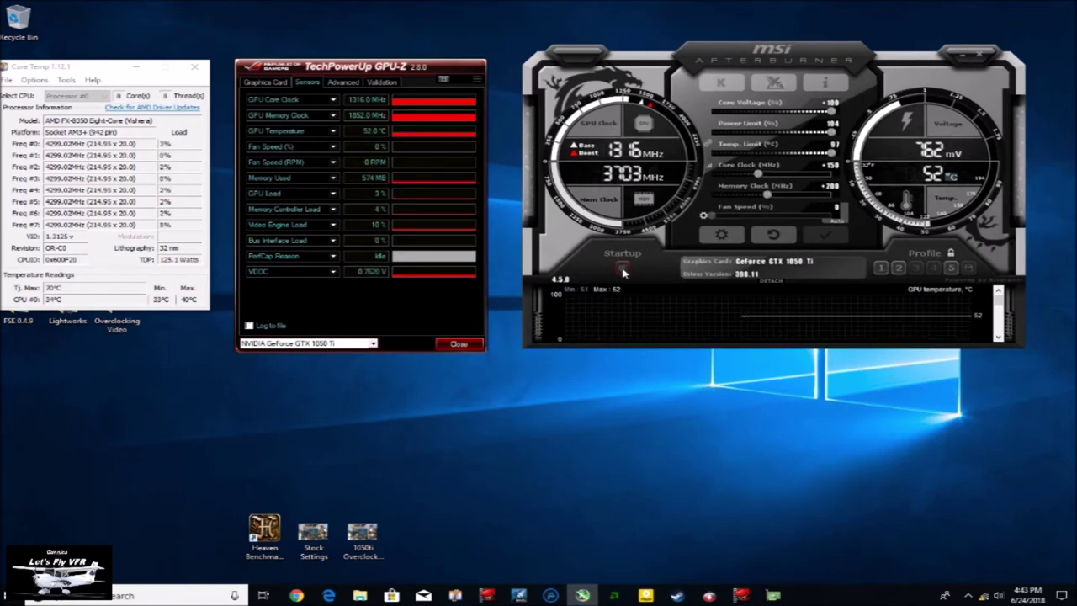
pyautogui.click(951, 253)
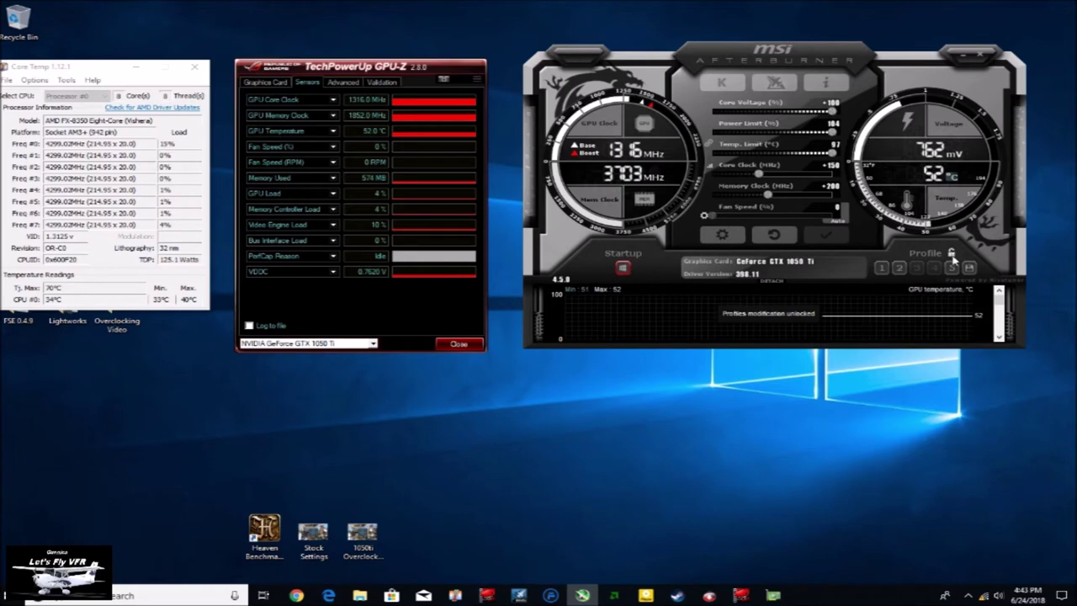
pyautogui.doubleClick(313, 536)
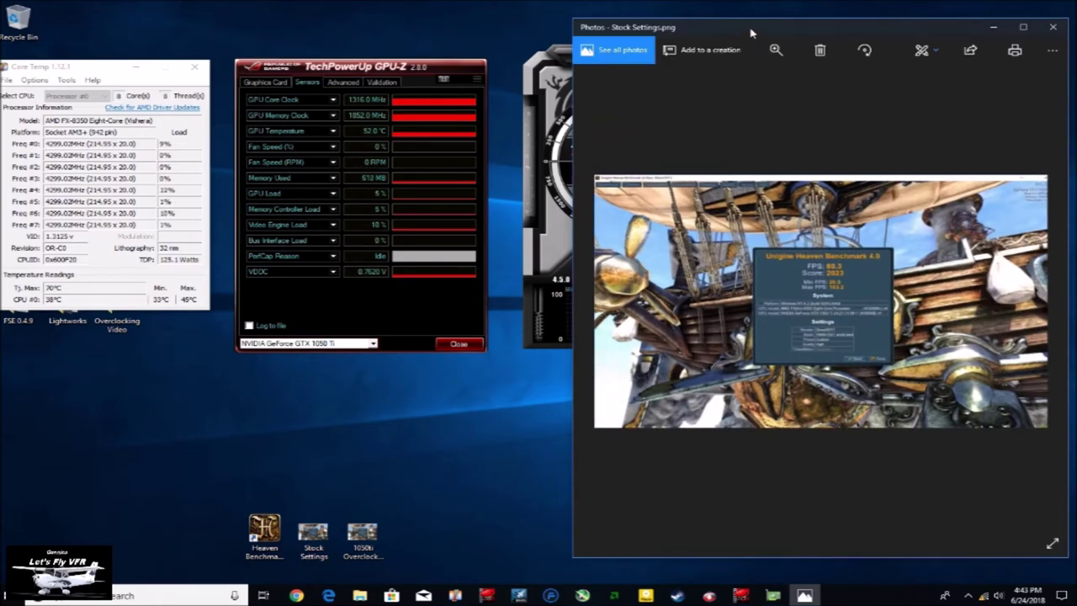
pyautogui.click(1021, 22)
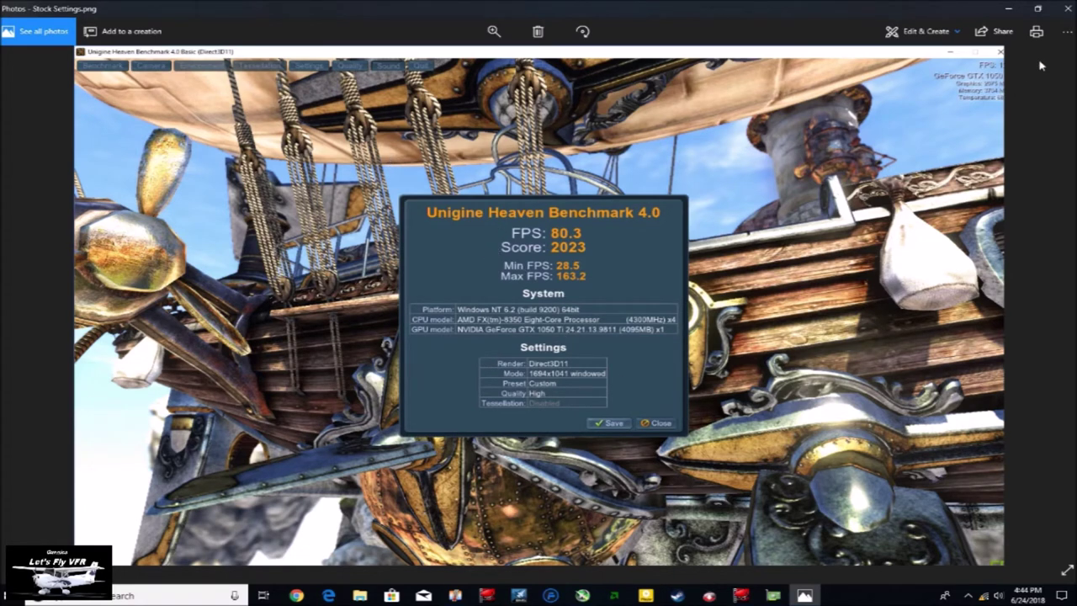
pyautogui.click(1068, 12)
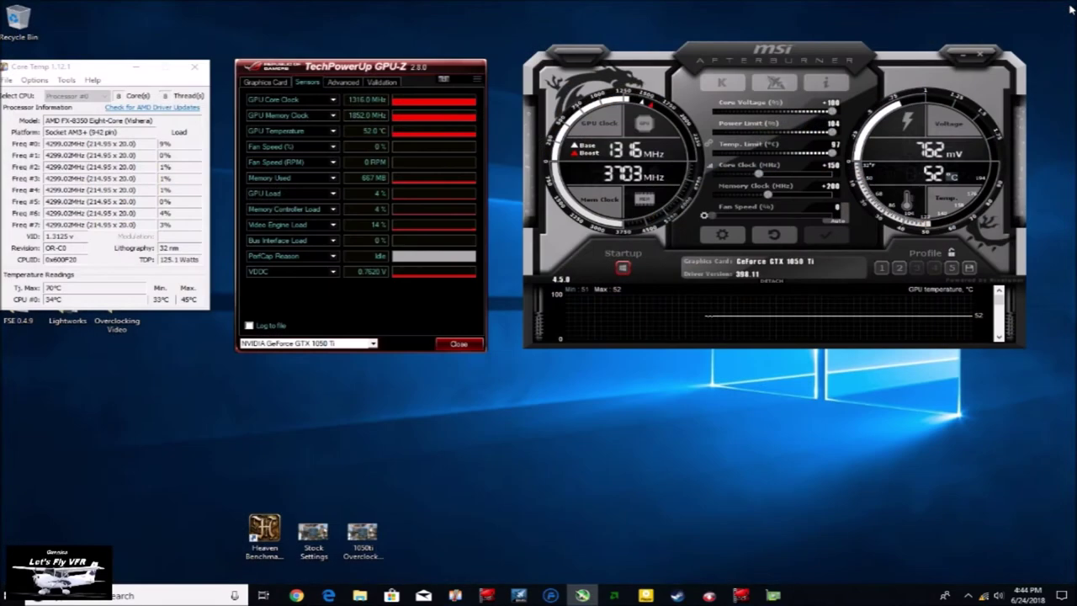
pyautogui.doubleClick(361, 537)
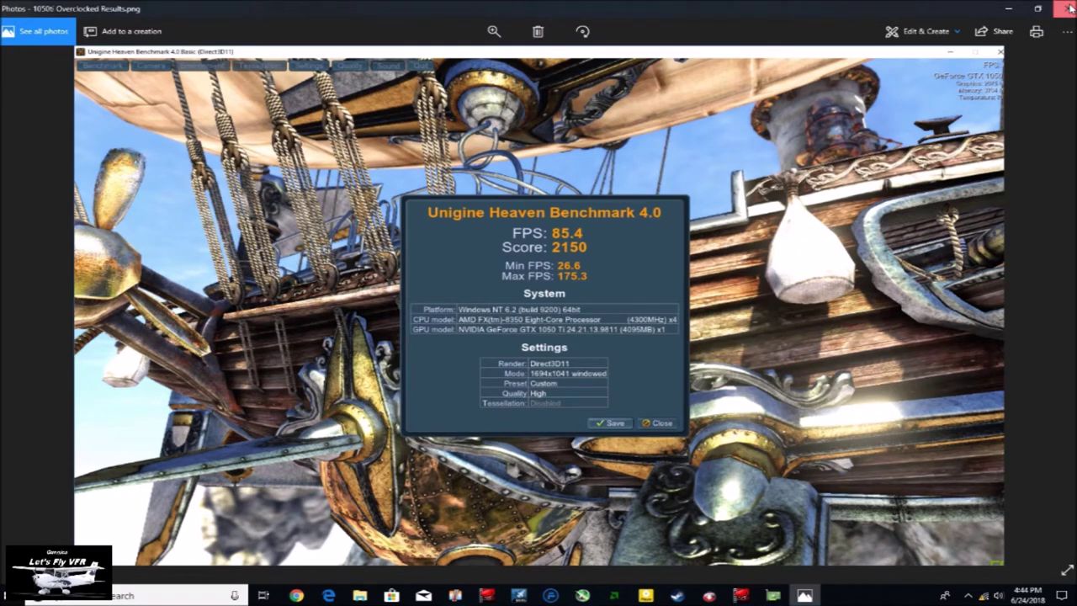
# Step: Close the 1050ti Overclocked Results.png image in Photos
pyautogui.click(1069, 8)
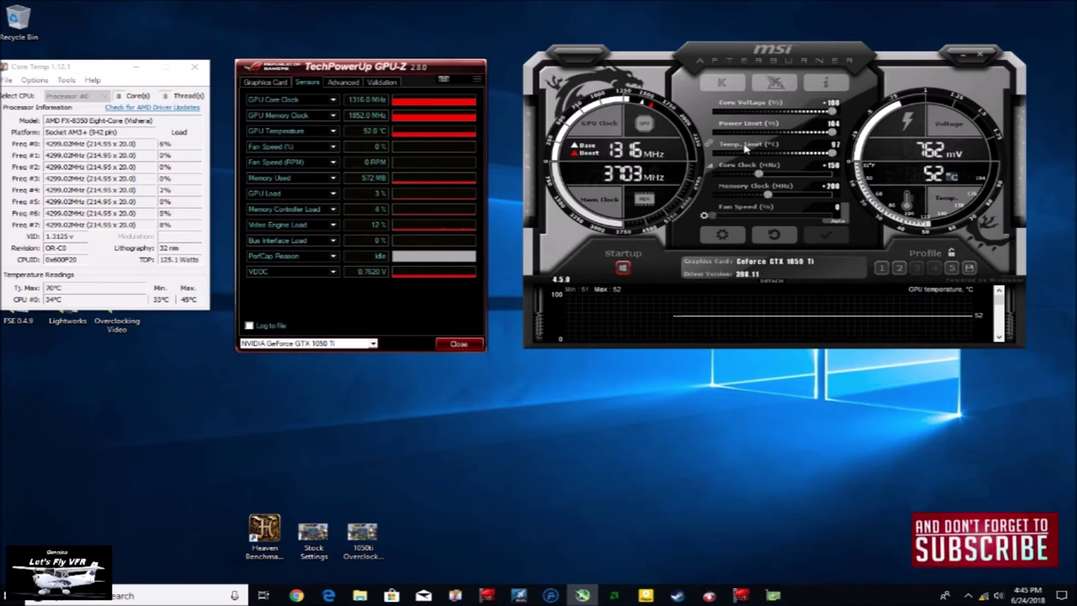
# Step: Adjust the temperature limit to 97, apply the overclock, and bring up the Start menu
pyautogui.moveTo(832, 155)
pyautogui.mouseDown()
pyautogui.moveTo(791, 156)
pyautogui.moveTo(838, 162)
pyautogui.mouseUp()
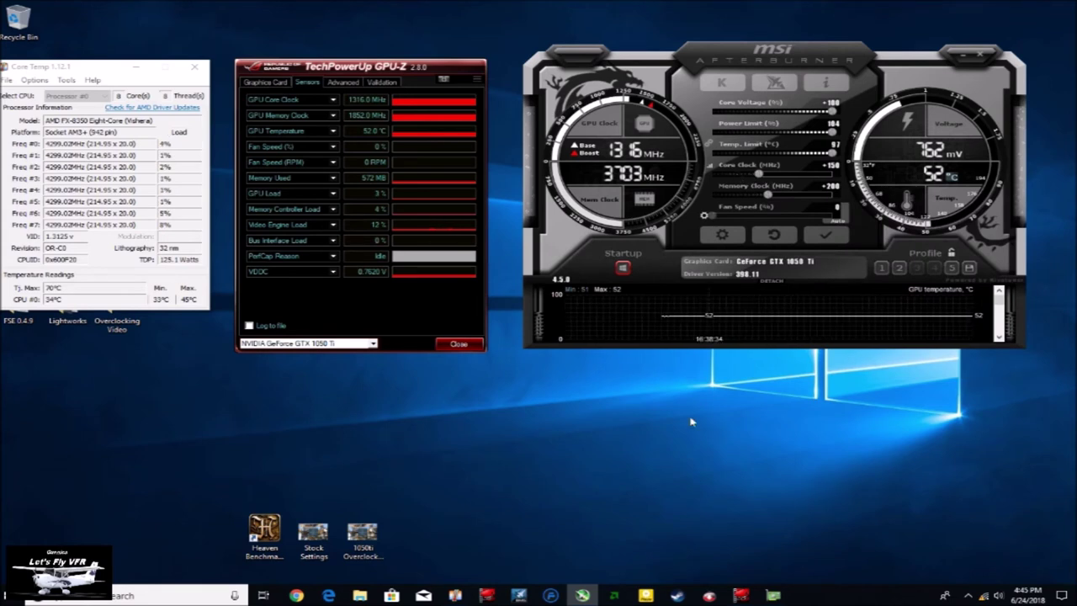
pyautogui.click(820, 234)
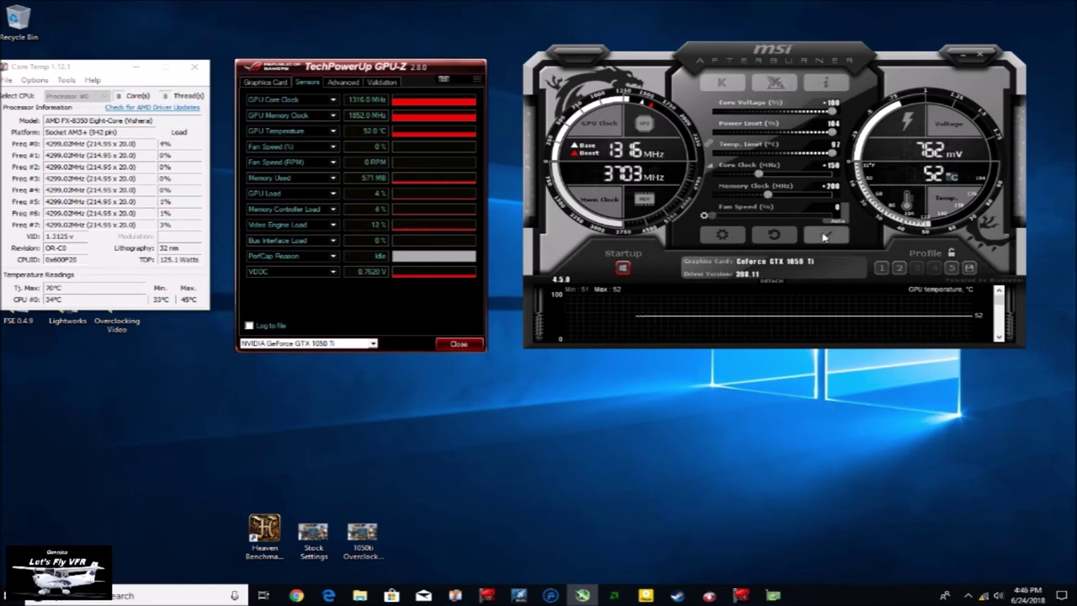
pyautogui.click(828, 238)
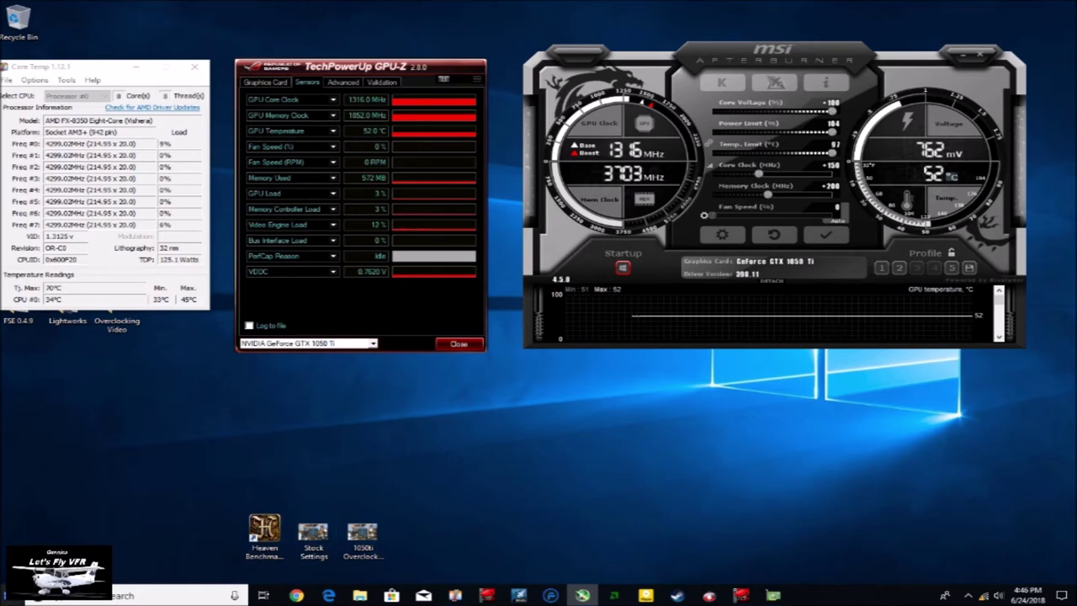
pyautogui.press('super')
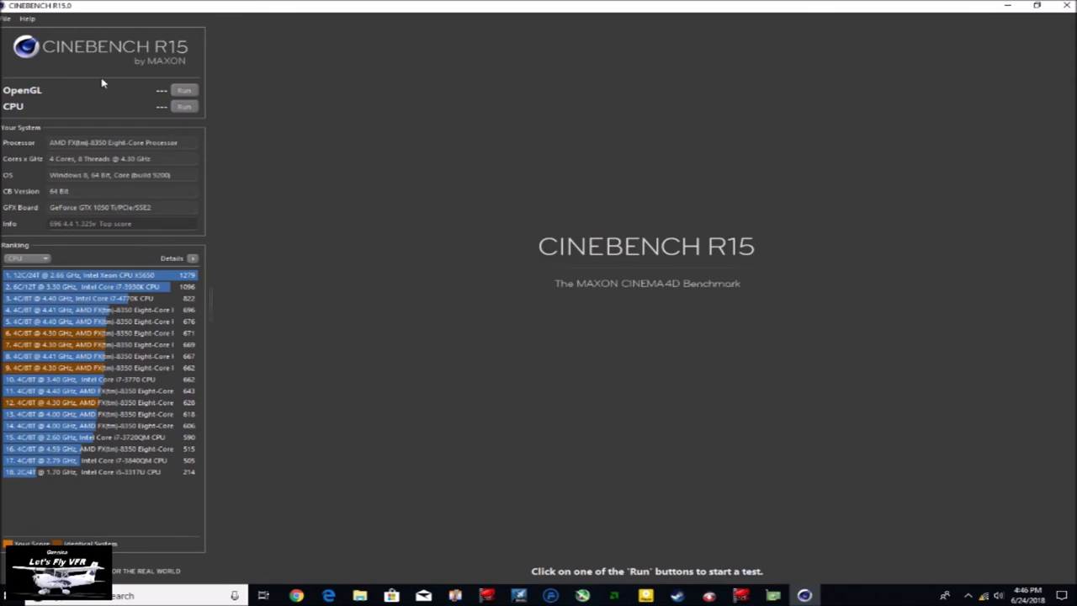
# Step: Run Cinebench R15's OpenGL benchmark, scoring 81.13 fps, then close the program
pyautogui.click(184, 91)
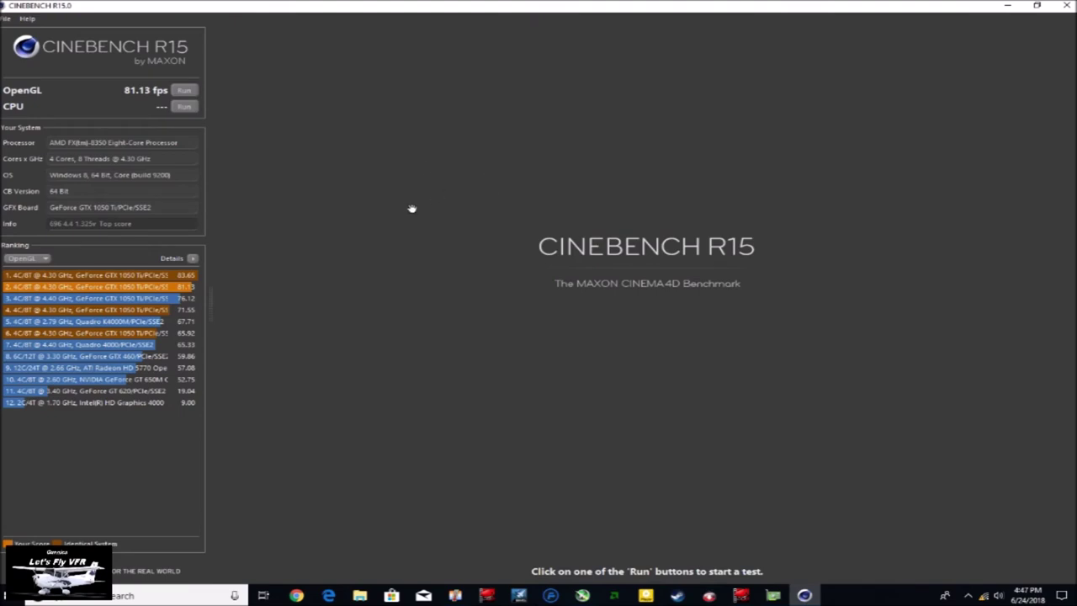
pyautogui.click(1067, 6)
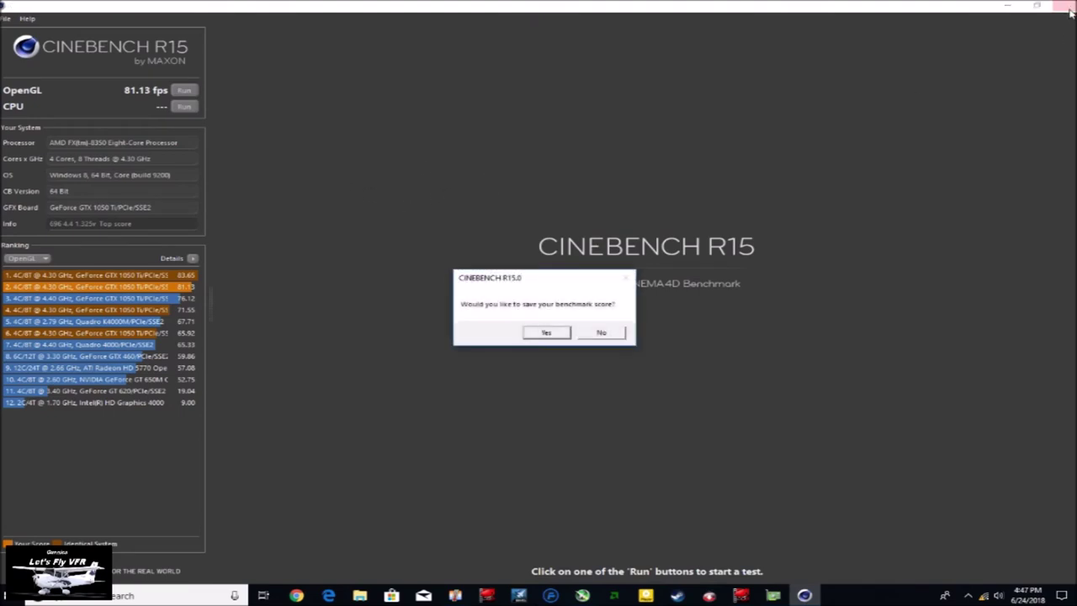
# Step: Close Cinebench without saving the score and launch Unigine Heaven Benchmark 4.0
pyautogui.click(601, 334)
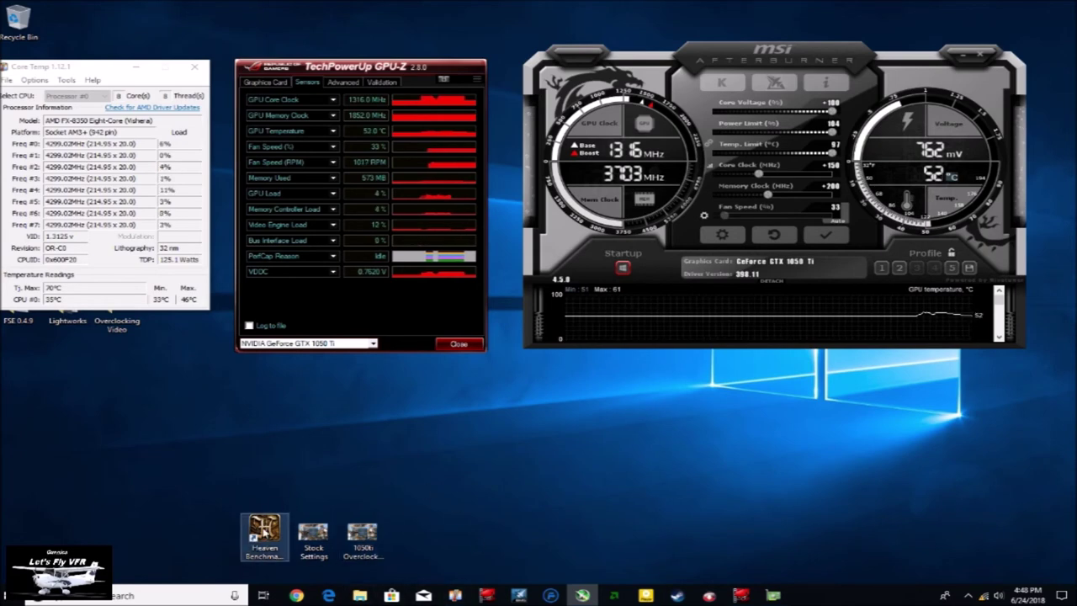
pyautogui.doubleClick(264, 530)
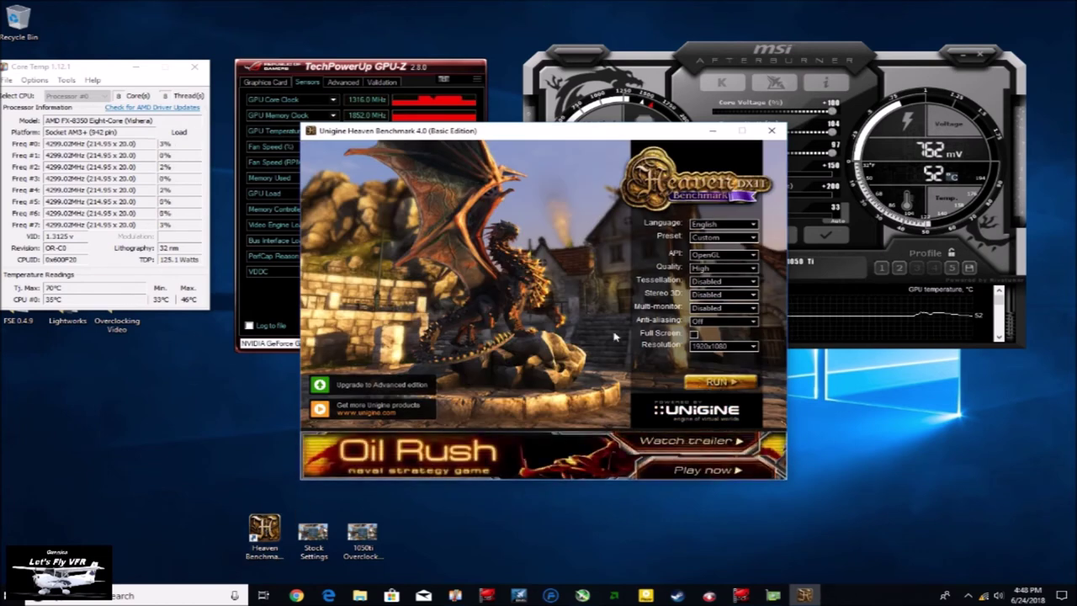
# Step: Keep OpenGL as Heaven's rendering API
pyautogui.click(719, 255)
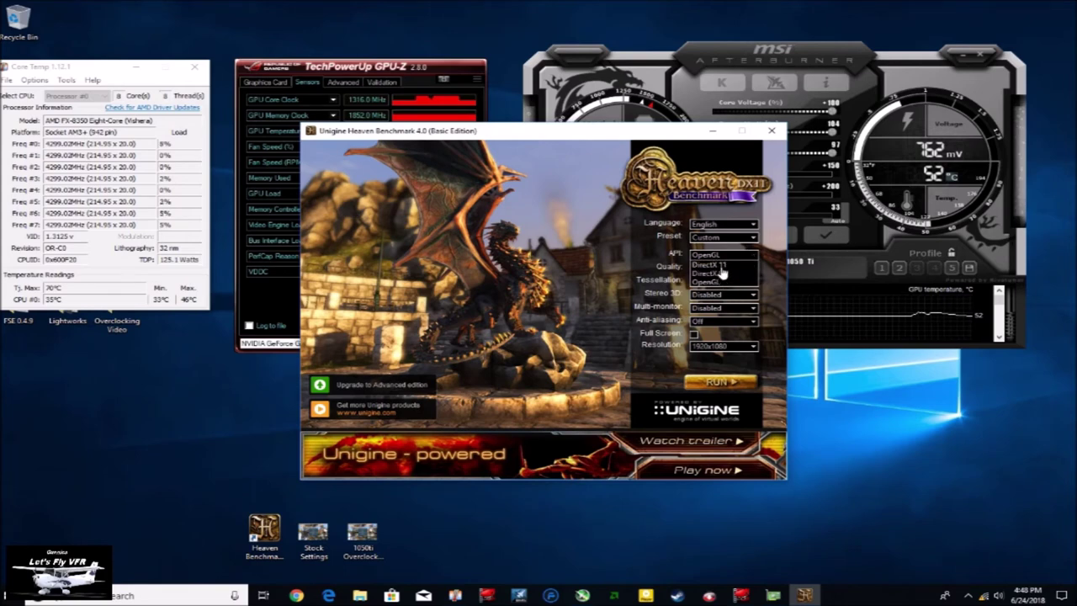
pyautogui.click(721, 282)
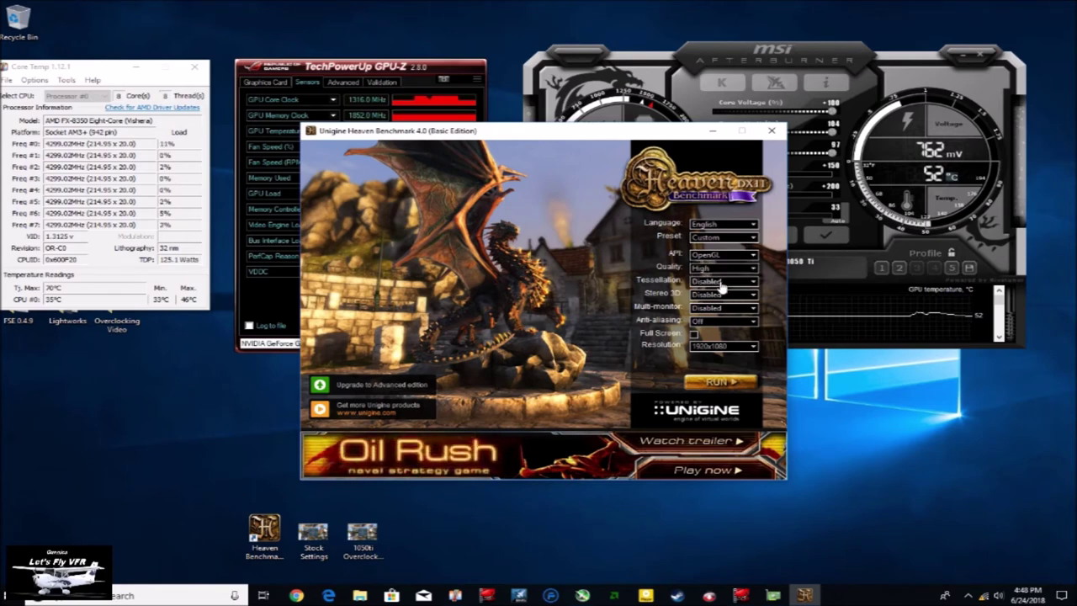
pyautogui.click(908, 495)
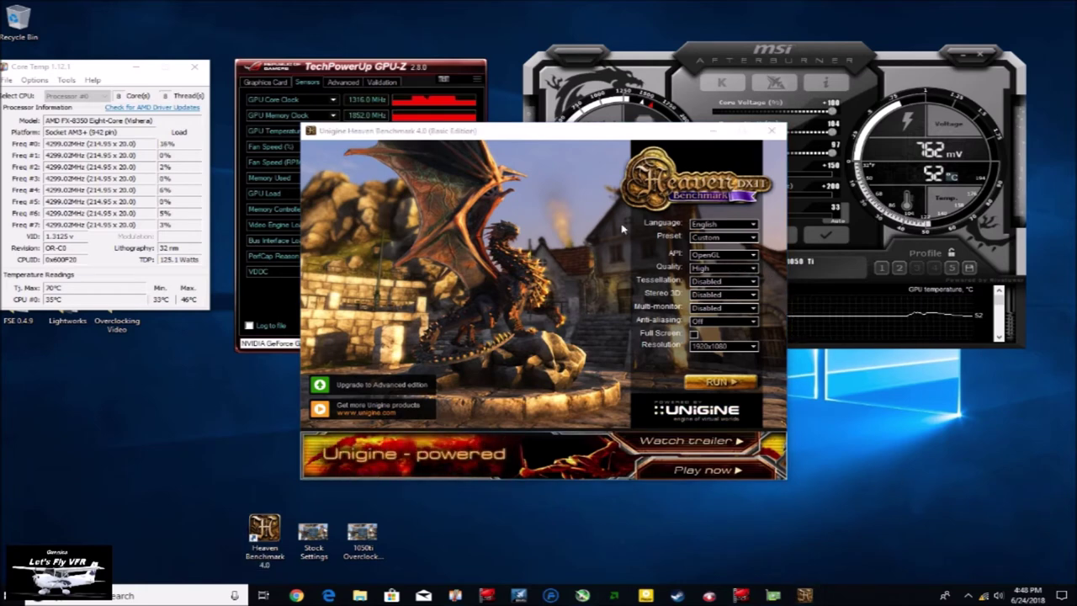
# Step: Set Heaven's resolution to 1680x1050 and start the benchmark run
pyautogui.click(751, 346)
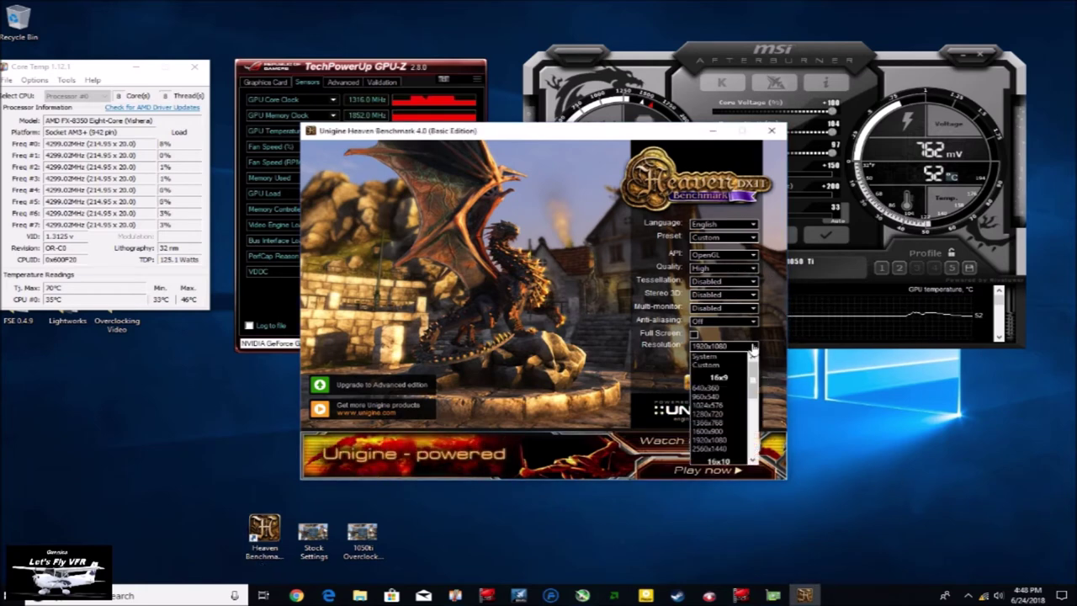
pyautogui.click(704, 357)
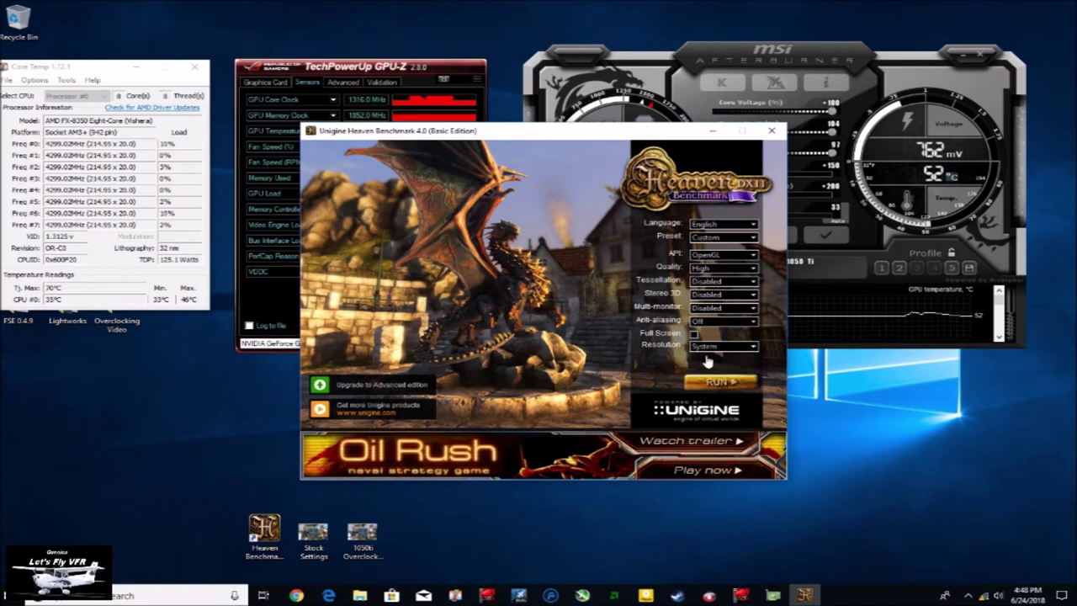
pyautogui.click(747, 351)
pyautogui.click(706, 370)
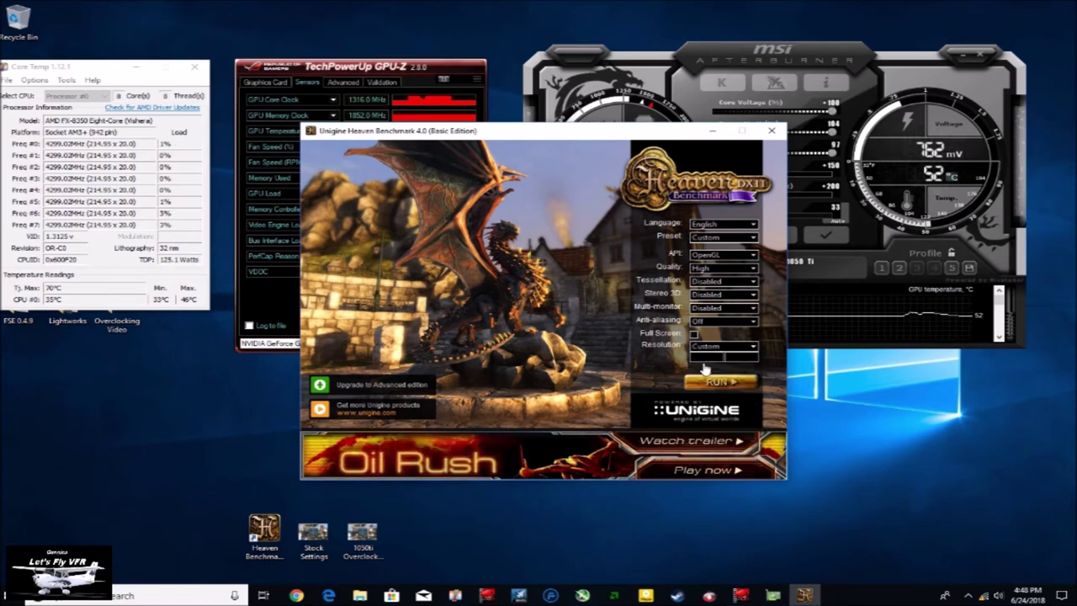
pyautogui.click(751, 347)
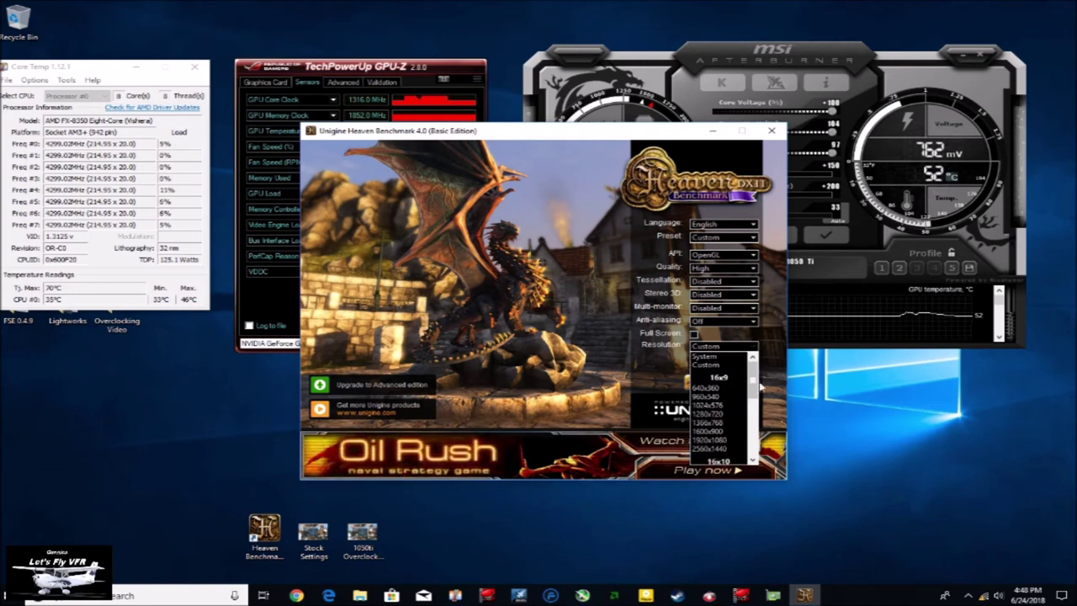
pyautogui.moveTo(753, 383); pyautogui.dragTo(754, 436)
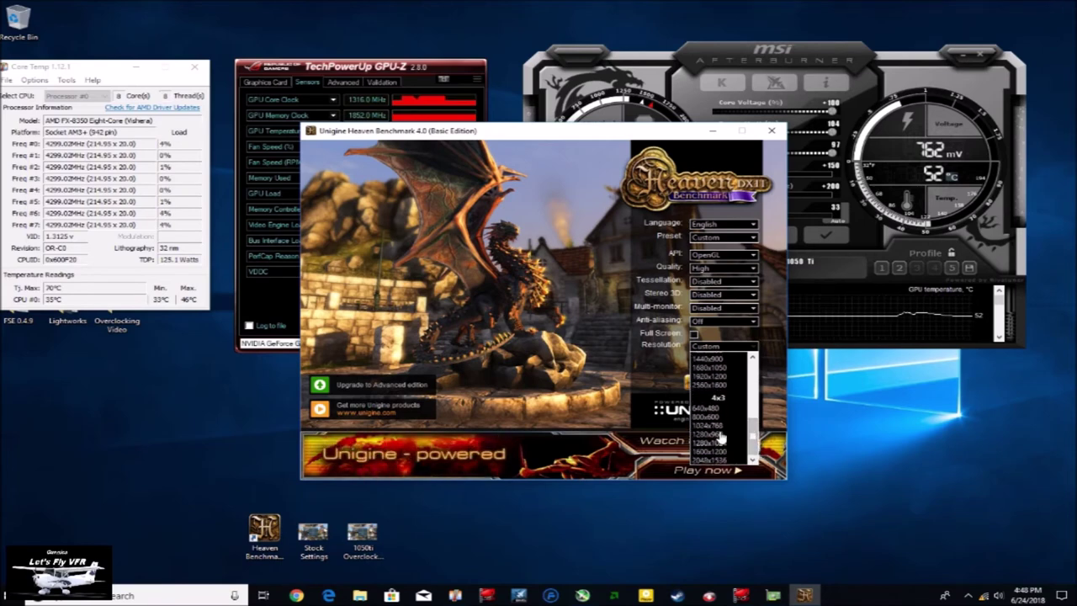
pyautogui.moveTo(754, 454); pyautogui.dragTo(755, 425)
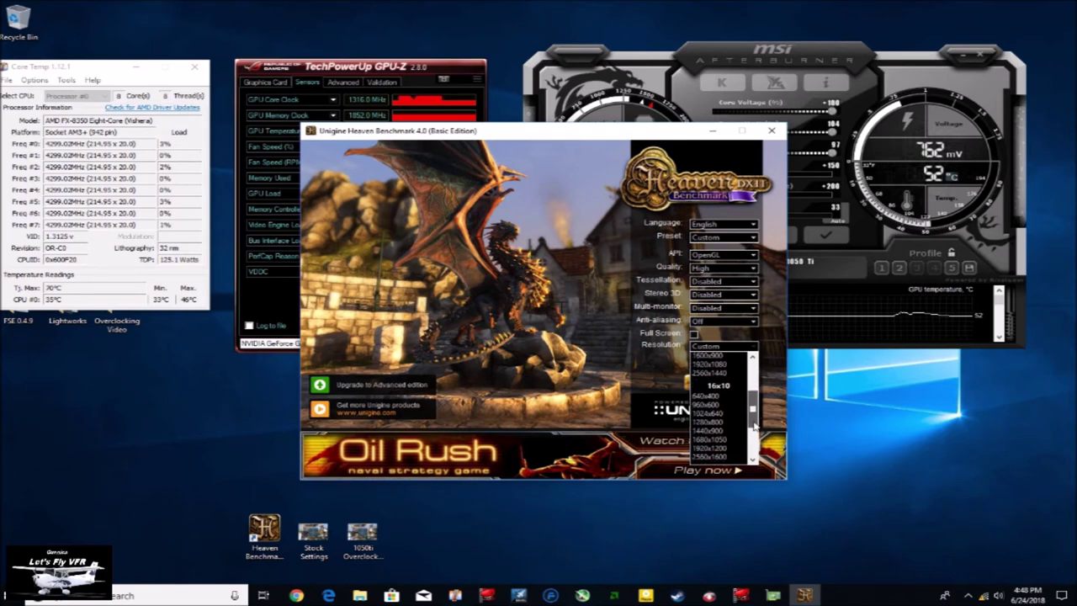
pyautogui.click(711, 439)
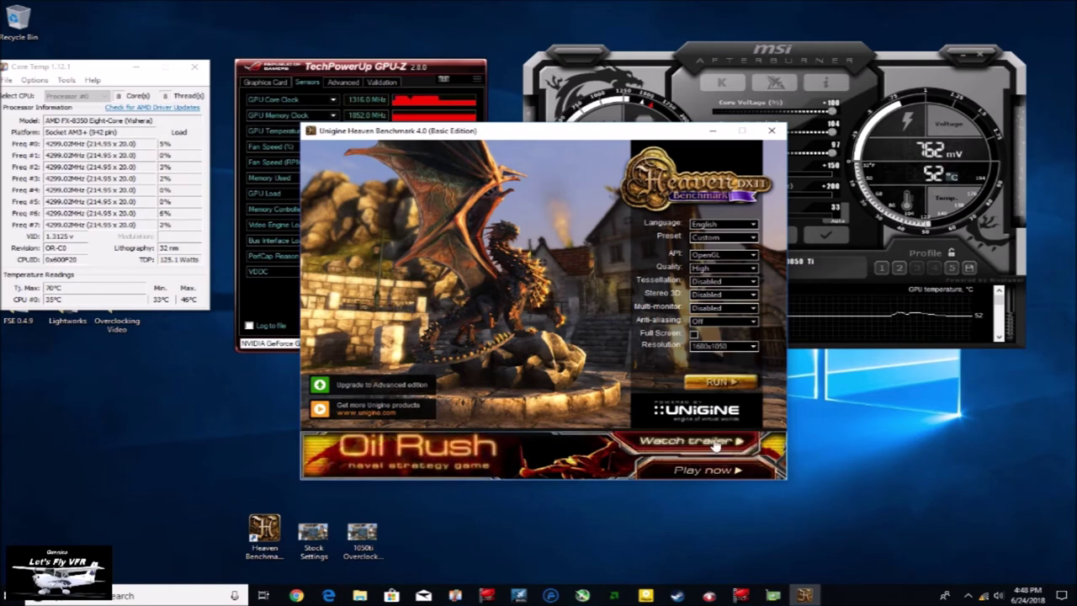
pyautogui.click(874, 454)
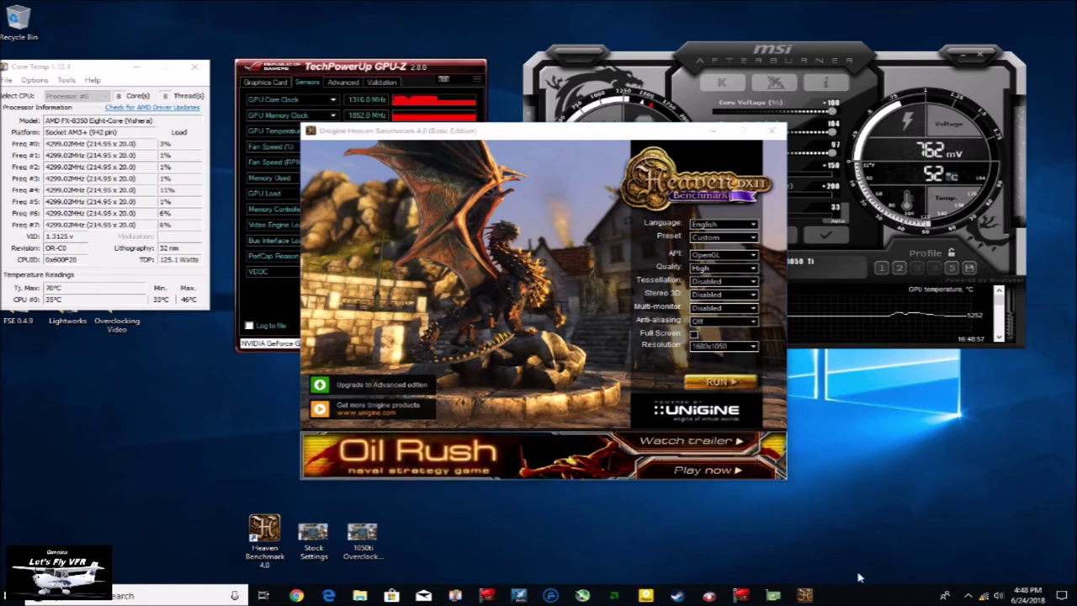
pyautogui.click(712, 383)
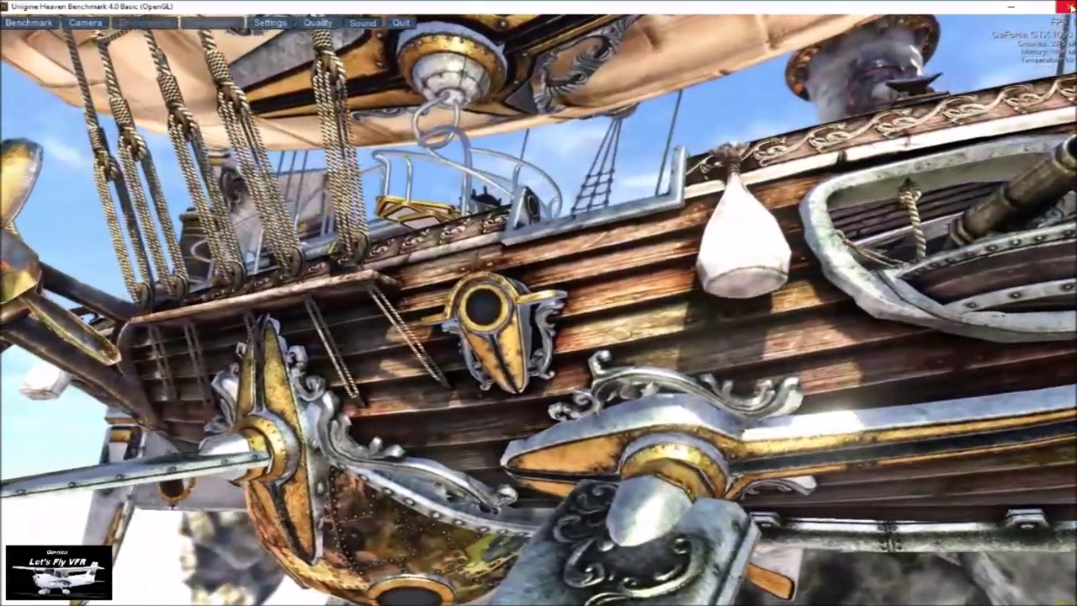
# Step: Quit the running Heaven benchmark and close the Credits screen that follows
pyautogui.click(1066, 6)
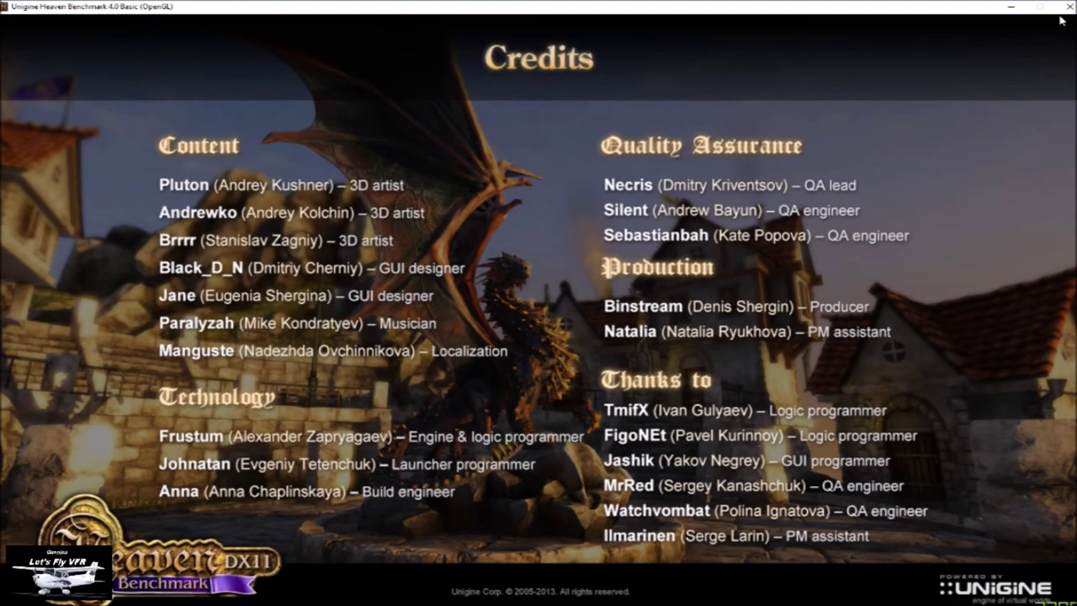
pyautogui.click(1066, 6)
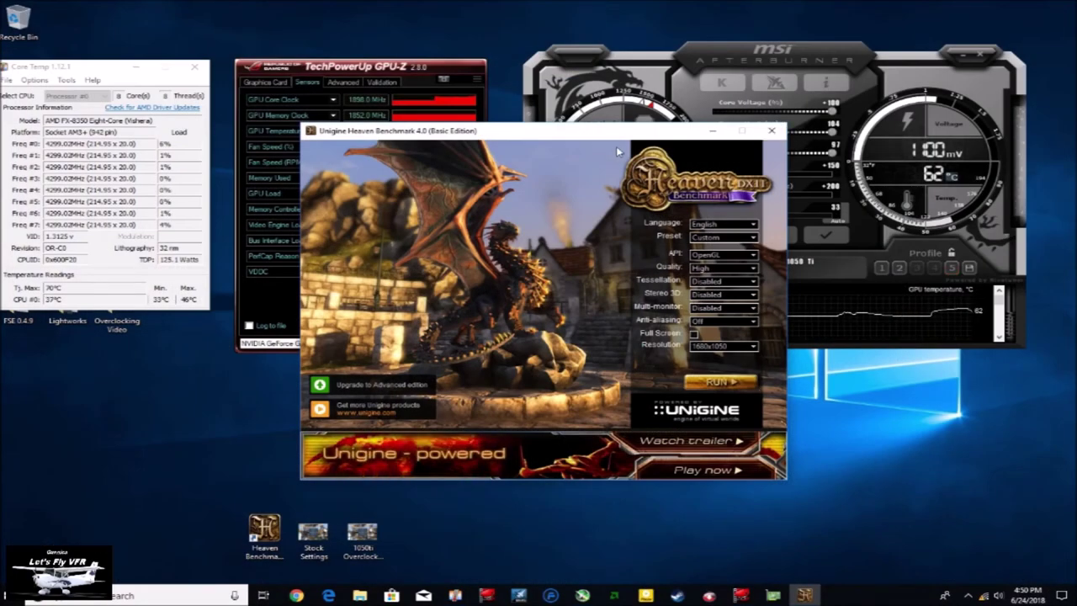
# Step: Drag the Heaven launcher aside to uncover Afterburner, then close the launcher
pyautogui.moveTo(604, 131); pyautogui.dragTo(841, 46)
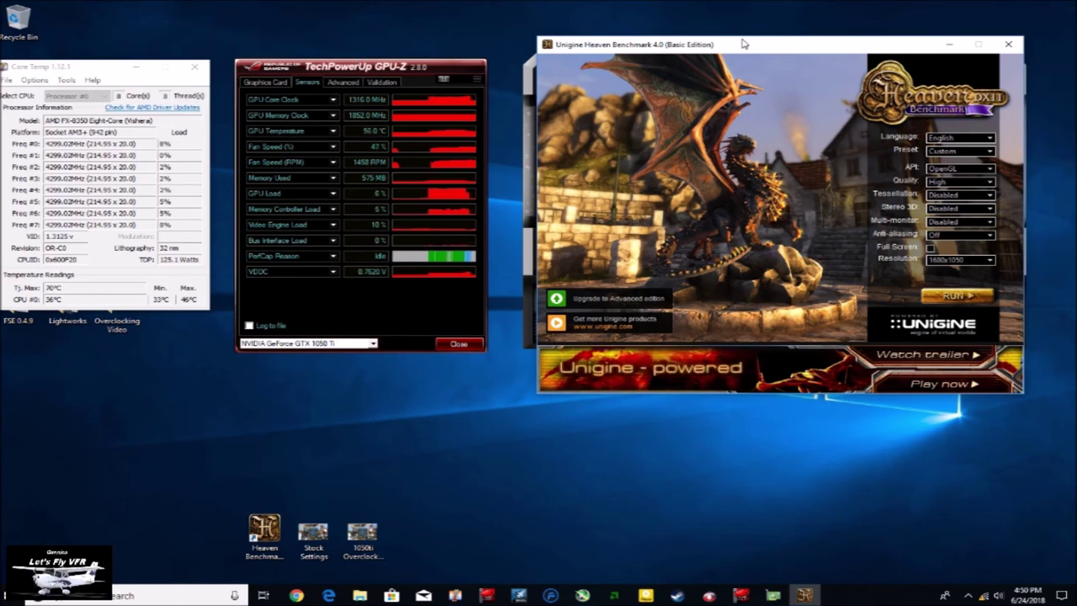
pyautogui.moveTo(742, 43); pyautogui.dragTo(372, 157)
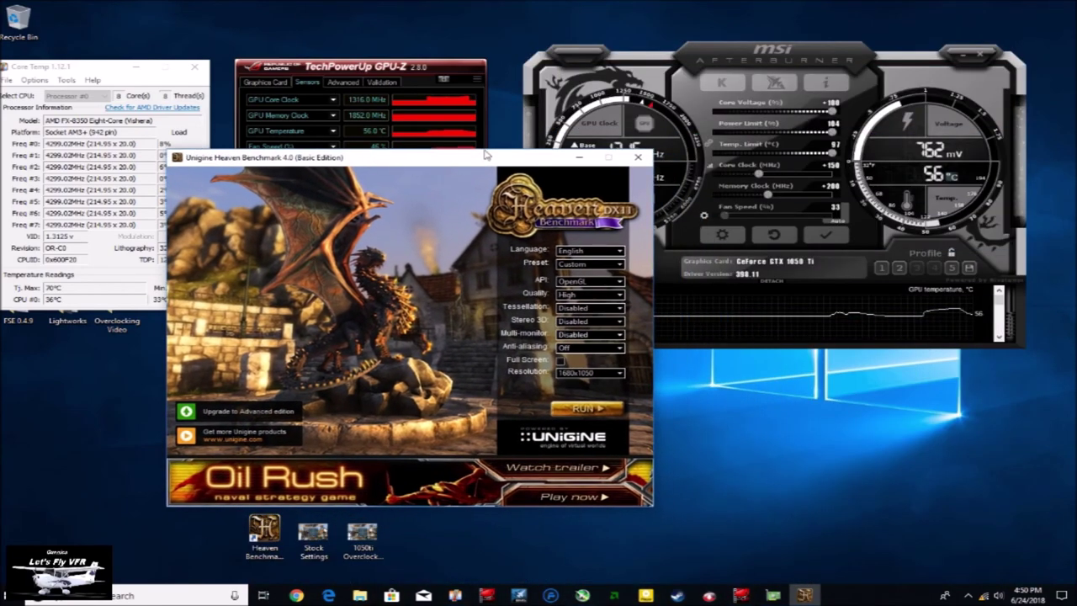
pyautogui.click(637, 156)
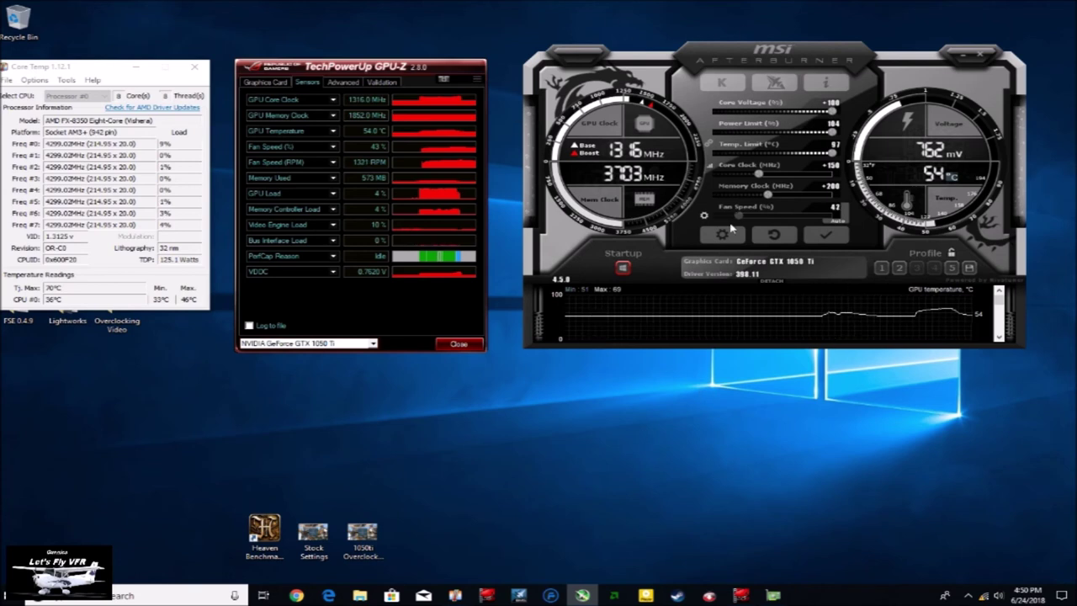
pyautogui.click(899, 267)
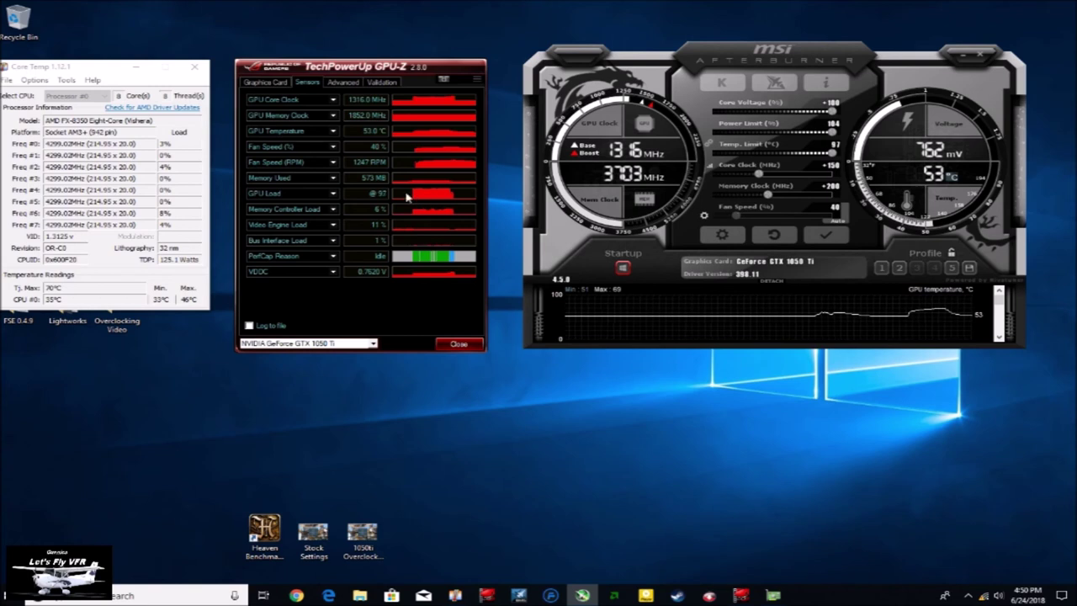
# Step: Set GPU-Z's GPU Load and Memory Used sensors to Show Highest Reading, showing GPU Load at 98 %
pyautogui.click(333, 194)
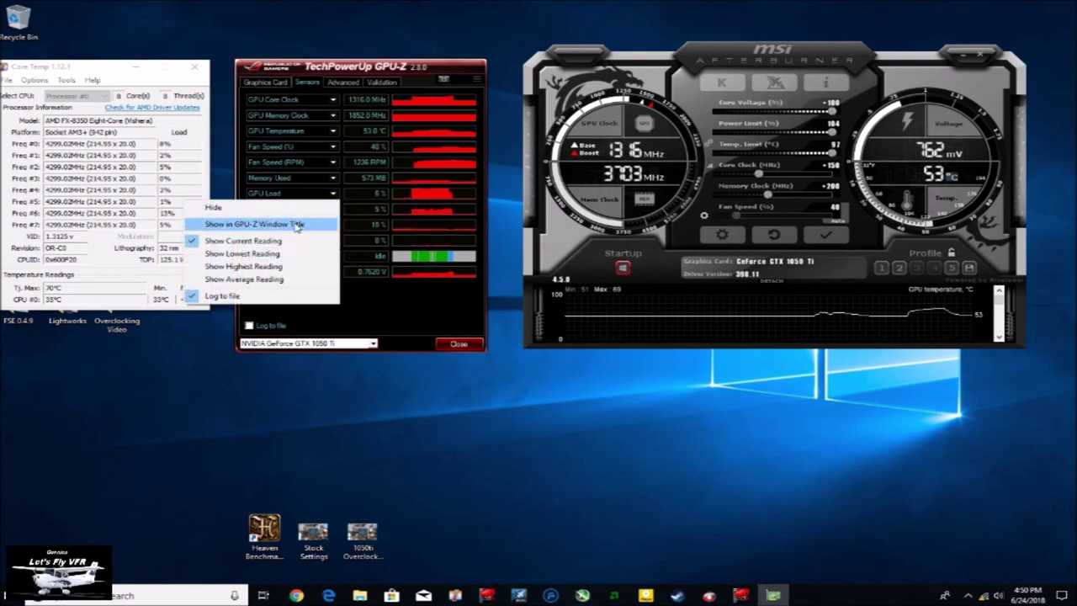
pyautogui.click(251, 267)
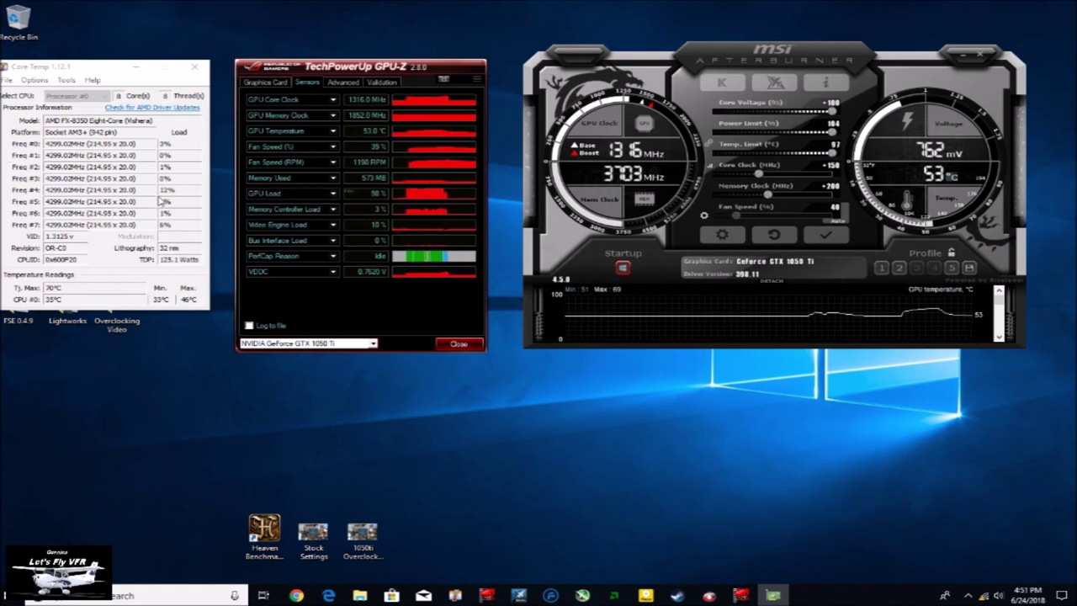
pyautogui.click(328, 186)
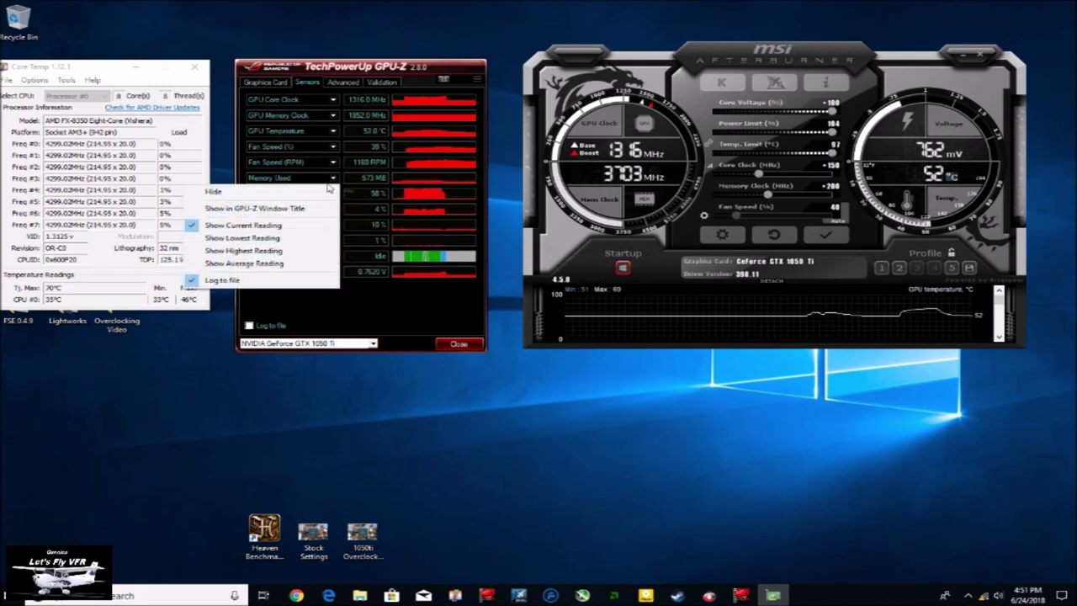
pyautogui.click(269, 248)
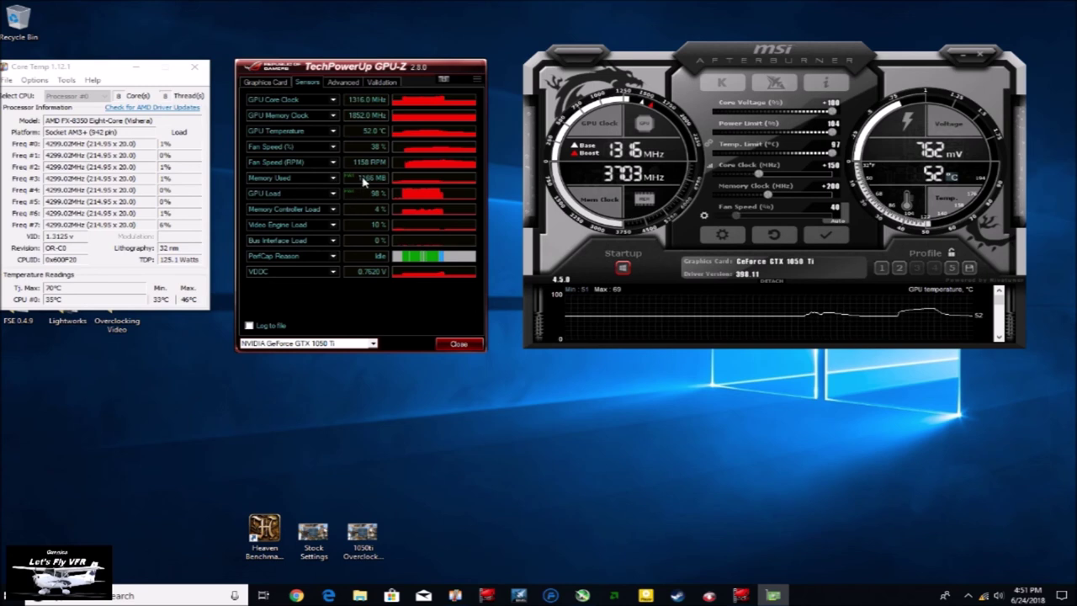